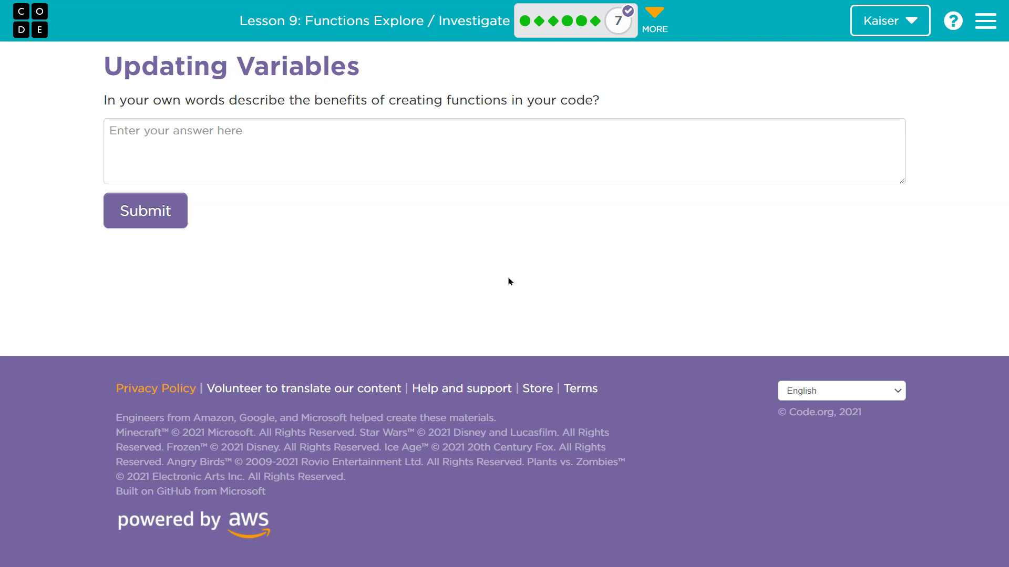
Step: Focus the 'Enter your answer here' box under the functions-benefits question
click(534, 124)
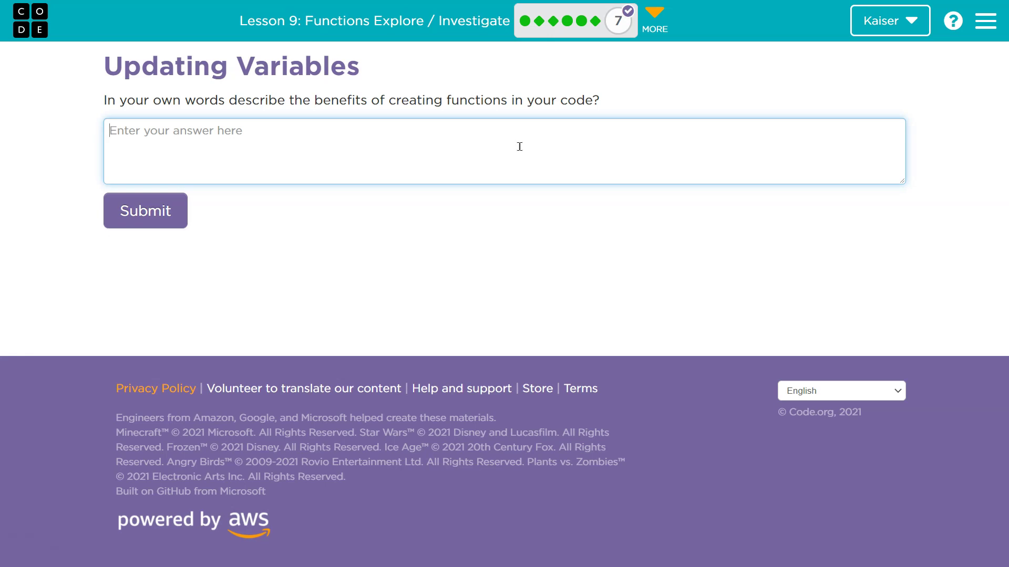
text(Functions ma)
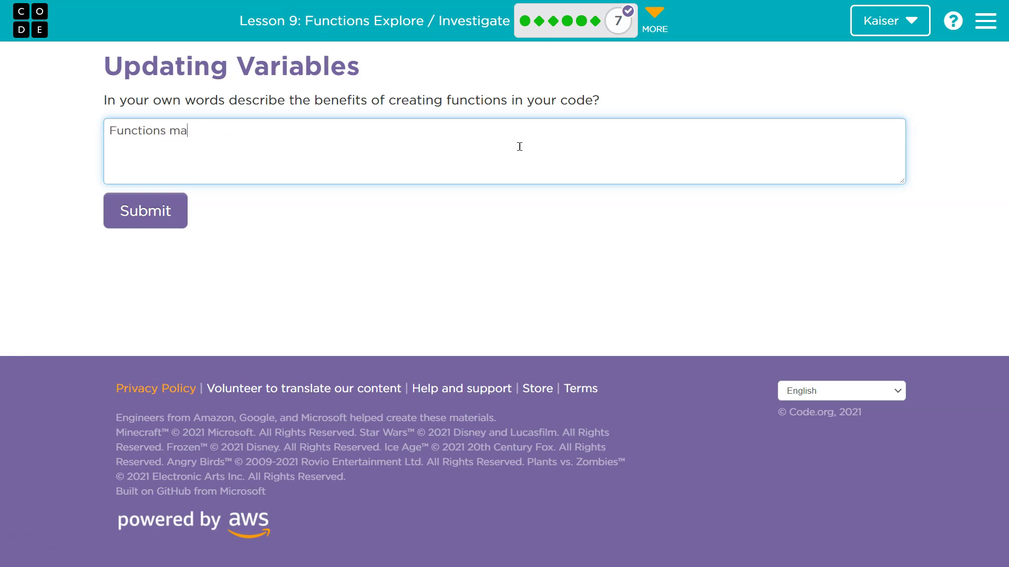
text(ke code more readable, function names allow programmers to explain the goal of se)
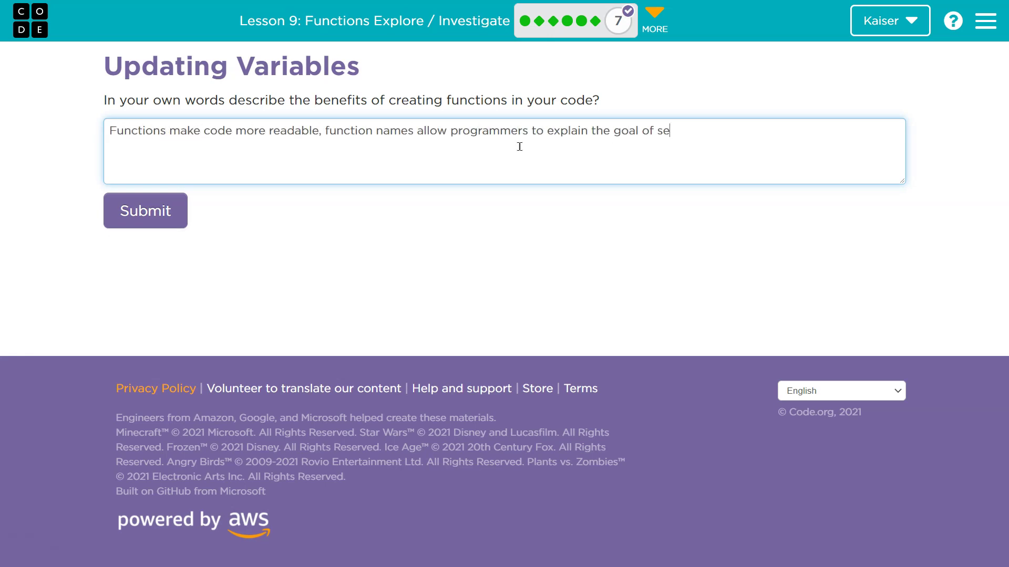
text(ctions of code and make it easier to understand a program.)
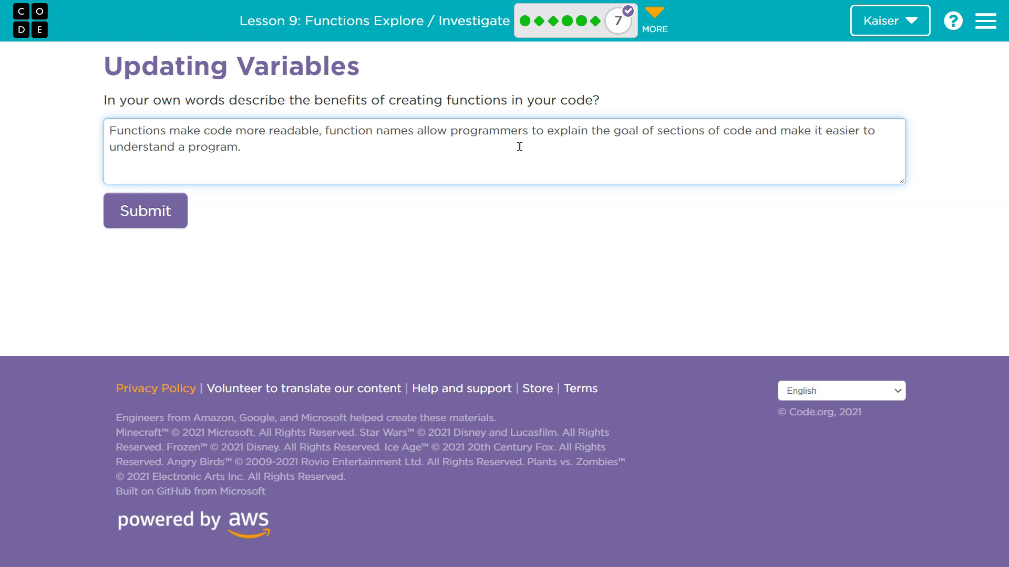
text( Als)
text(o, functions make code more reusable, functions reduce redunancy by allowing programmers to call functions at different places in a program.)
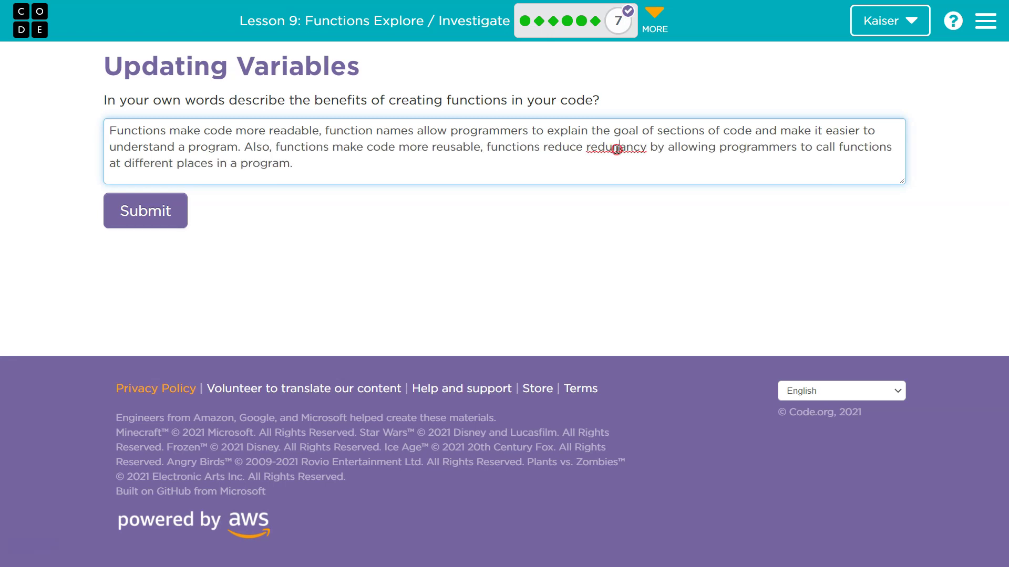
Step: Fix 'redunancy' to 'redundancy' in the reusability sentence and return to the answer's end
right_click(615, 148)
click(656, 202)
click(521, 181)
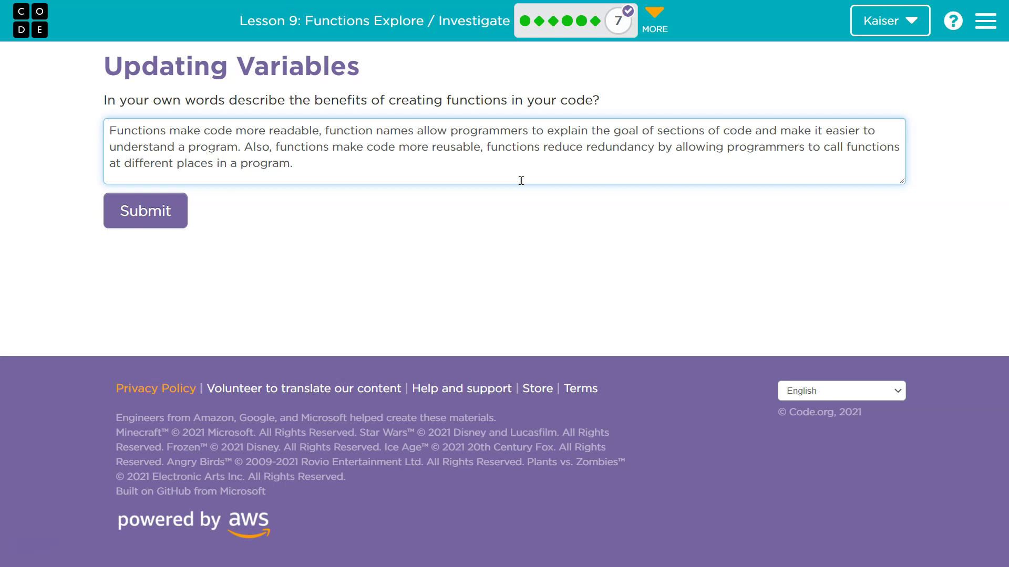
text( Funct)
text(ions allow for abstraction, providing the ability to take speci)
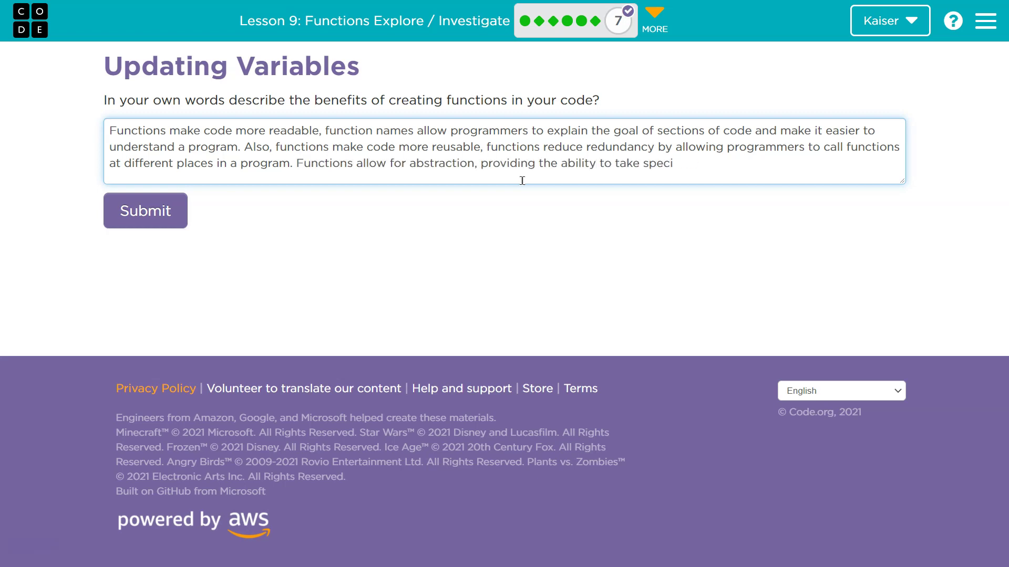
text(fic actions and seperate them into reusable parts.)
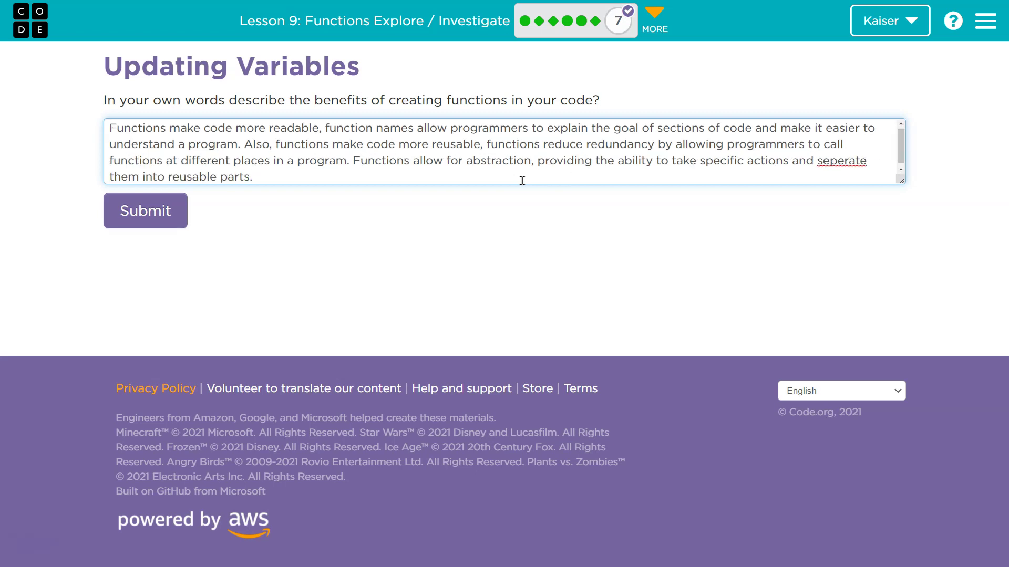
Step: Fix 'seperate' to 'separate' in the abstraction sentence and enlarge the answer box
right_click(848, 166)
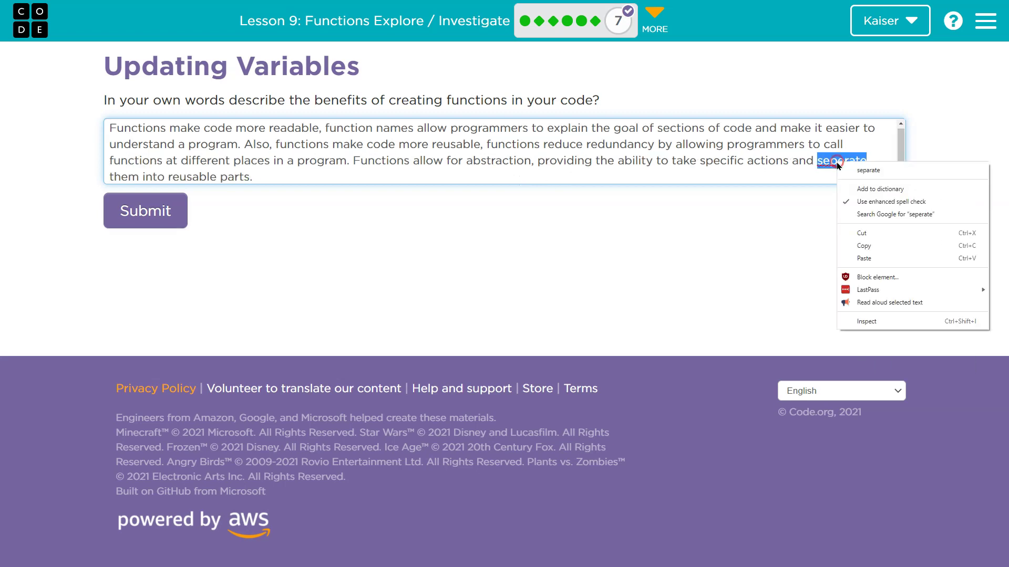
click(868, 171)
drag(898, 181, 899, 215)
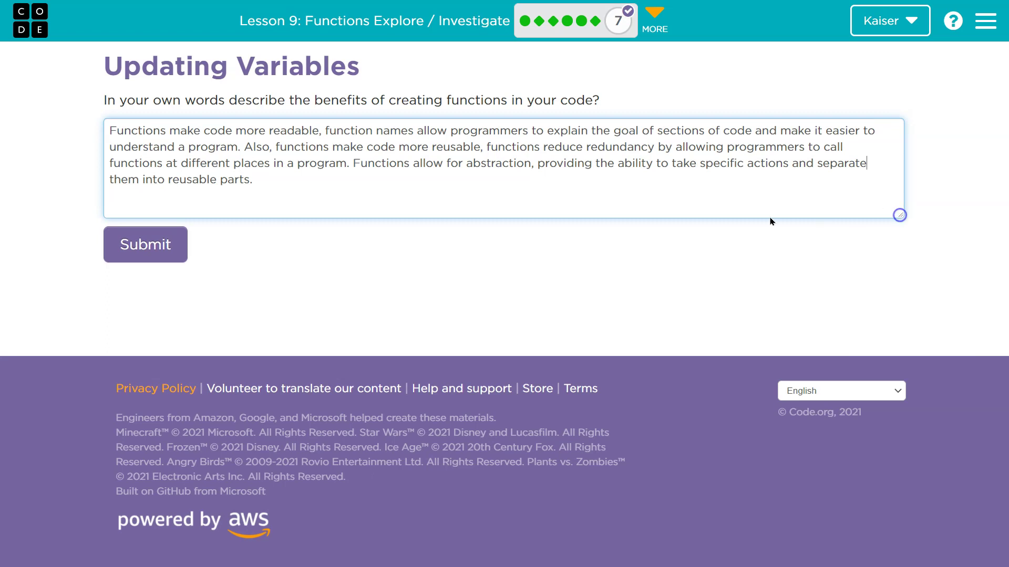
click(719, 214)
click(444, 150)
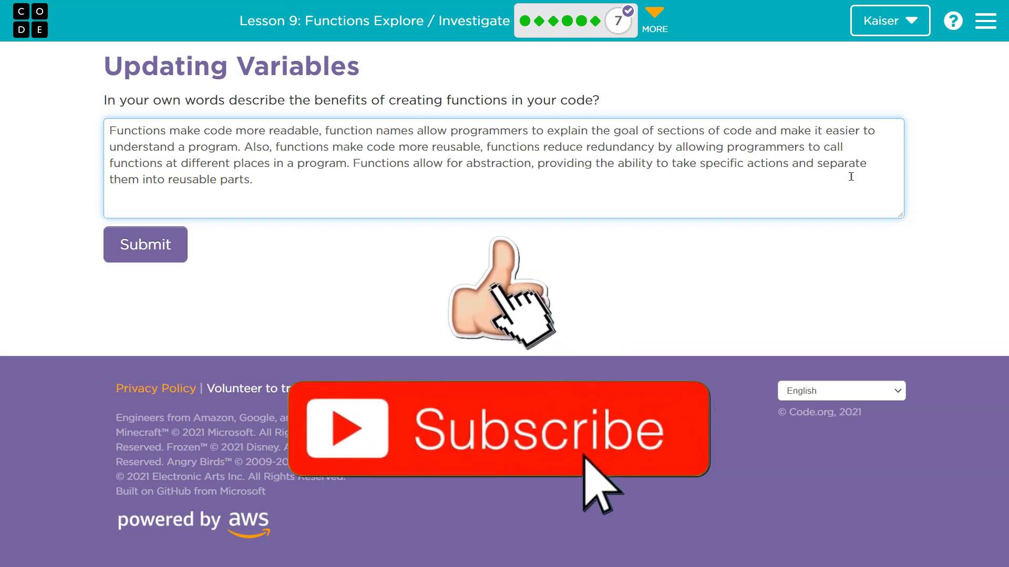
click(321, 192)
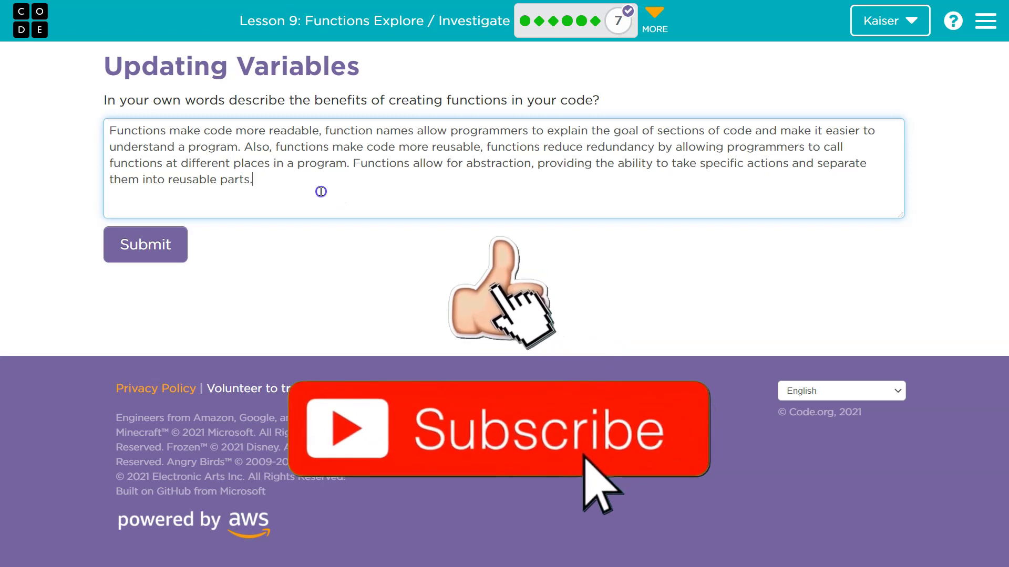